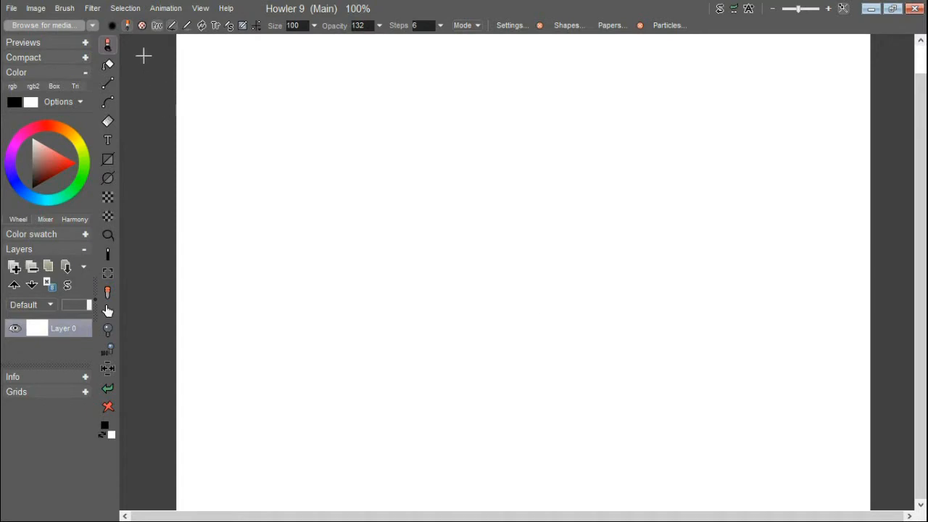
Open the Particle modeler with a new 30-frame animation at 24 fps and activate its Airbrush.
{"action": "left_click", "coordinate": [92, 8]}
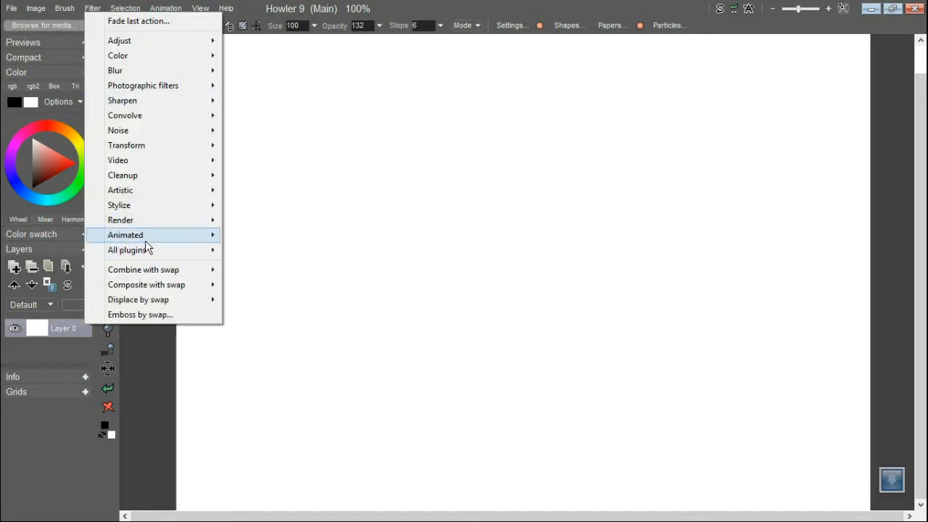
{"action": "mouse_move", "coordinate": [145, 237]}
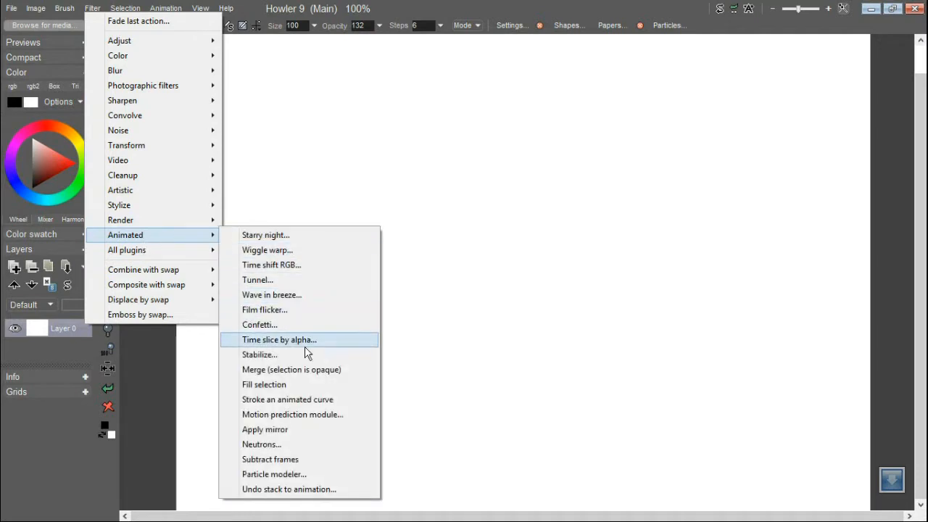
{"action": "left_click", "coordinate": [314, 475]}
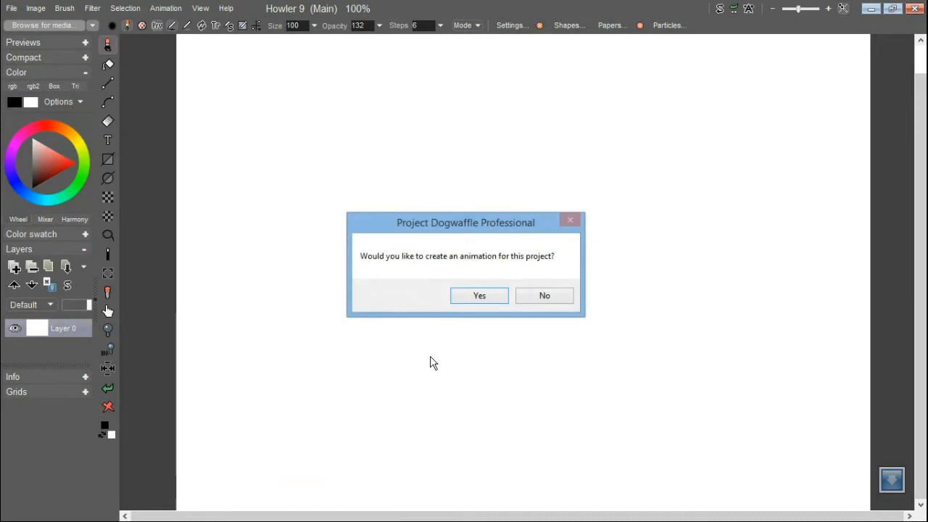
{"action": "left_click", "coordinate": [490, 297]}
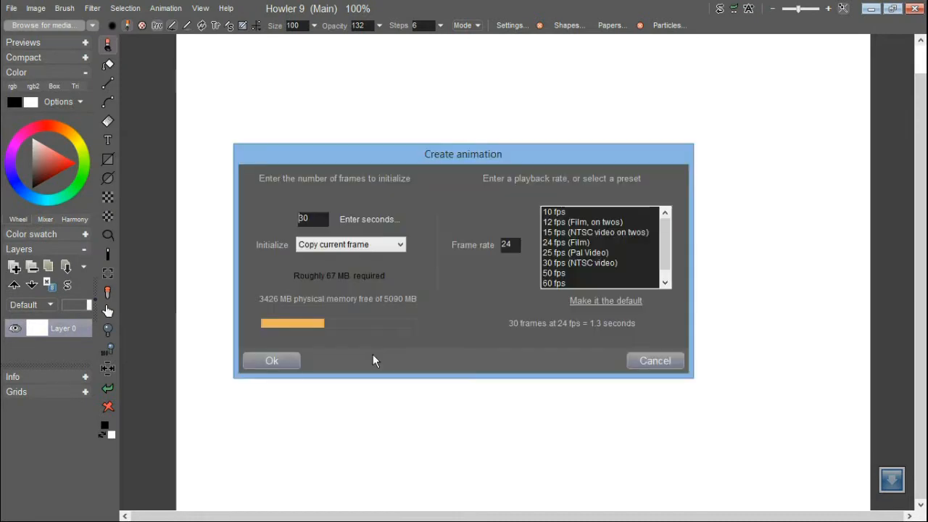
{"action": "left_click", "coordinate": [298, 366]}
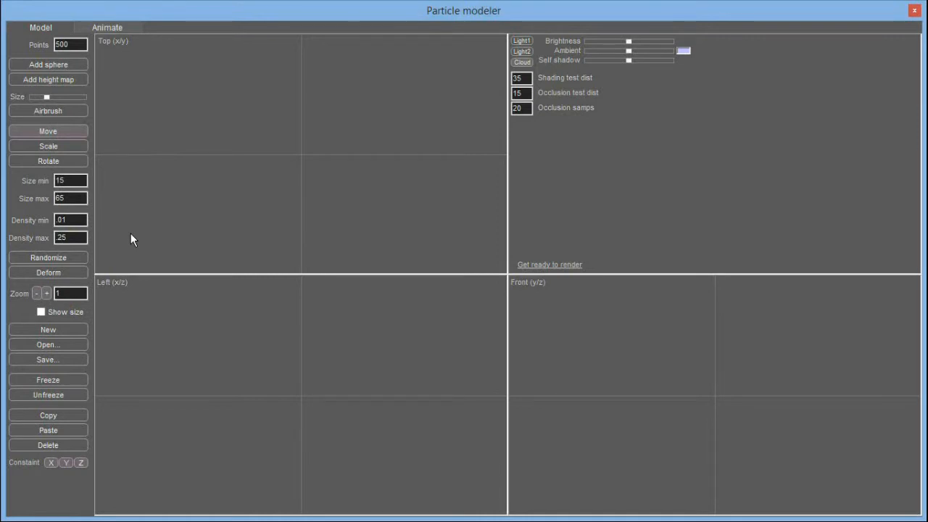
{"action": "left_click", "coordinate": [57, 113]}
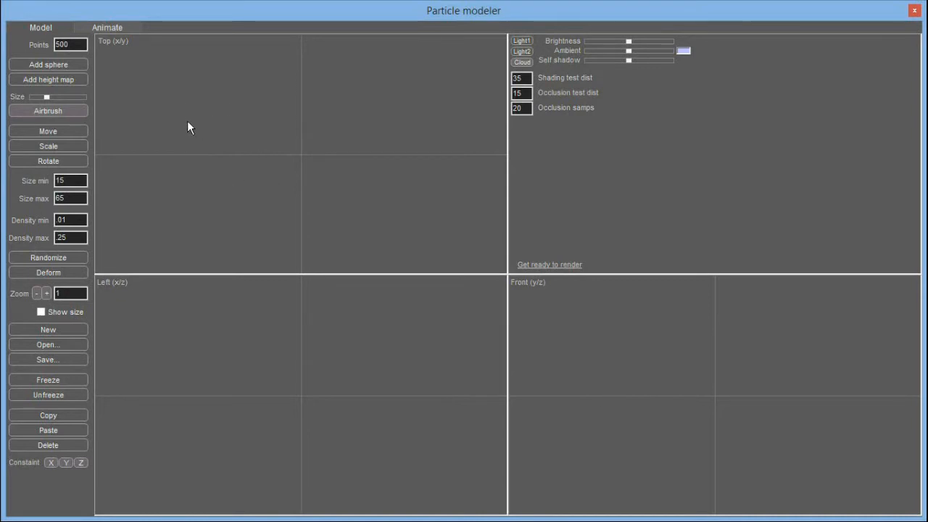
Airbrush several clusters of particles across the Top view to form a cloud.
{"action": "left_click_drag", "start_coordinate": [170, 108], "coordinate": [206, 113]}
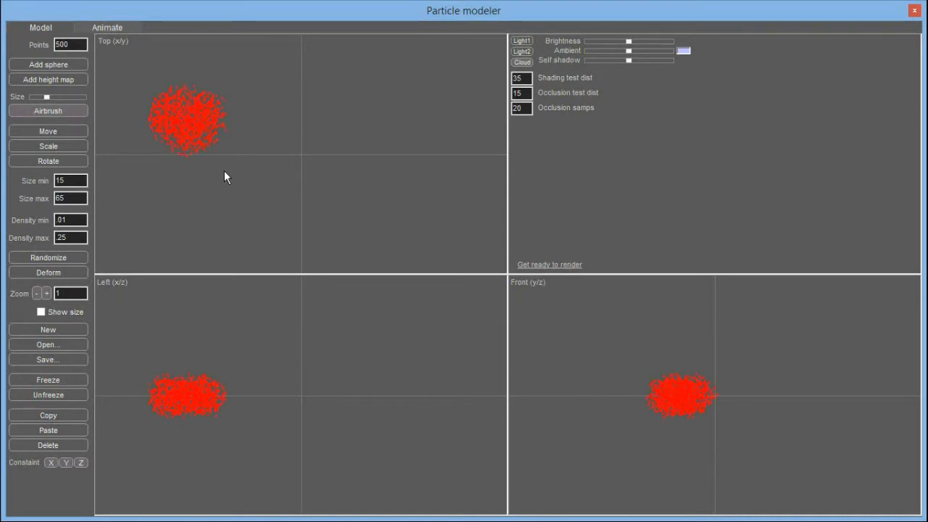
{"action": "mouse_move", "coordinate": [263, 173]}
{"action": "left_mouse_down"}
{"action": "mouse_move", "coordinate": [268, 205]}
{"action": "mouse_move", "coordinate": [307, 197]}
{"action": "left_mouse_up"}
{"action": "left_click_drag", "start_coordinate": [261, 145], "coordinate": [232, 150]}
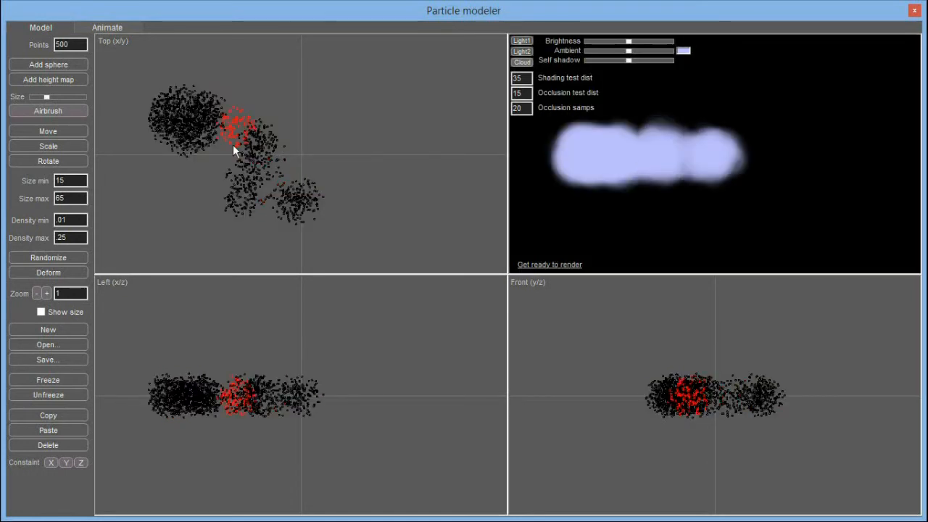
{"action": "left_click_drag", "start_coordinate": [300, 93], "coordinate": [301, 92]}
{"action": "left_click_drag", "start_coordinate": [256, 96], "coordinate": [254, 92]}
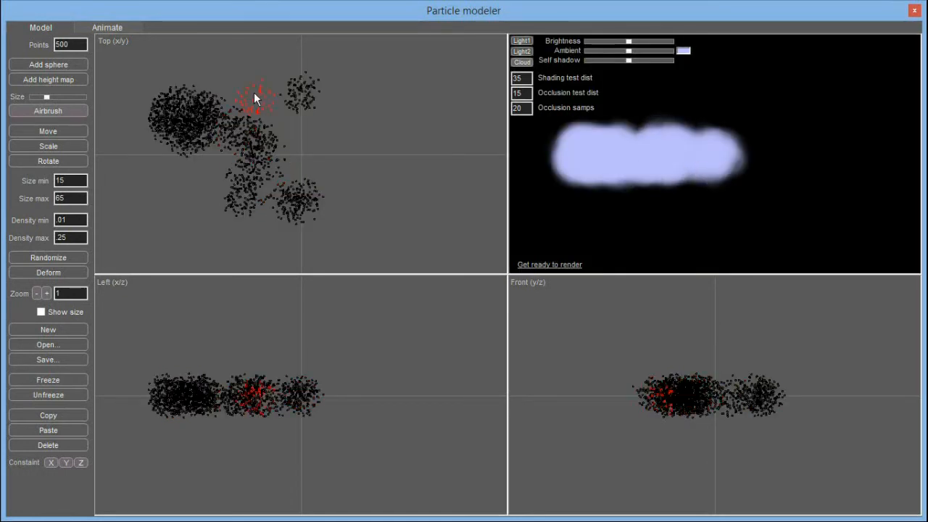
{"action": "left_click", "coordinate": [342, 116]}
{"action": "left_click", "coordinate": [366, 190]}
{"action": "left_click", "coordinate": [403, 123]}
{"action": "left_click", "coordinate": [285, 150]}
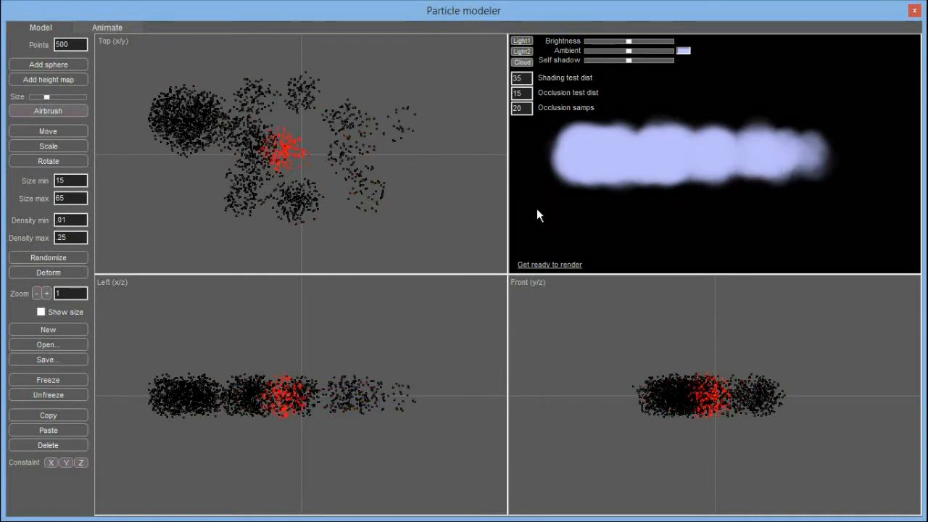
Get the cloud ready to render and examine its shading from several angles in the 3D preview.
{"action": "left_click_drag", "start_coordinate": [642, 180], "coordinate": [697, 198]}
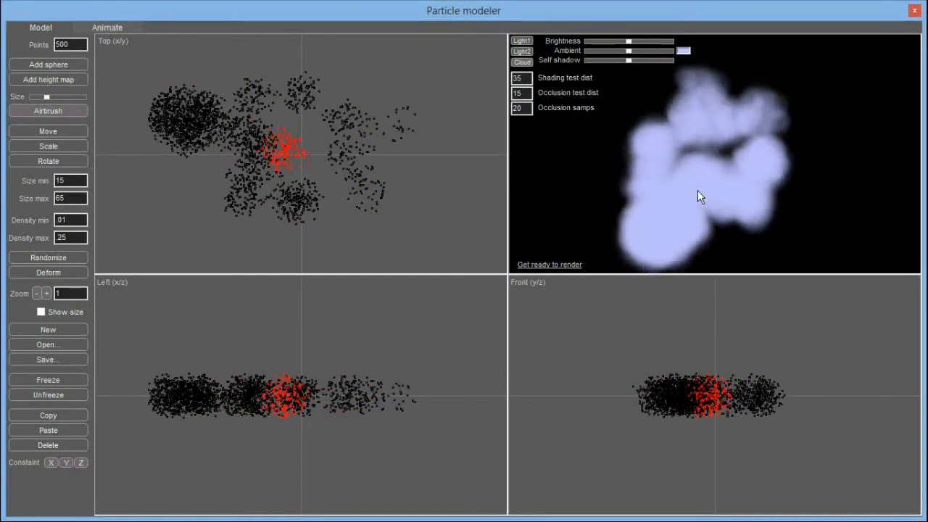
{"action": "left_click", "coordinate": [549, 266]}
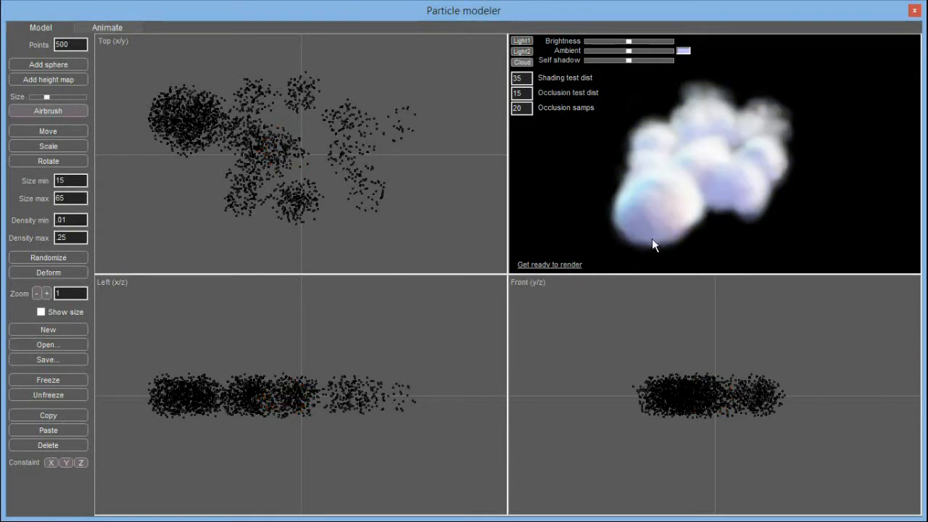
{"action": "left_click_drag", "start_coordinate": [684, 232], "coordinate": [723, 204]}
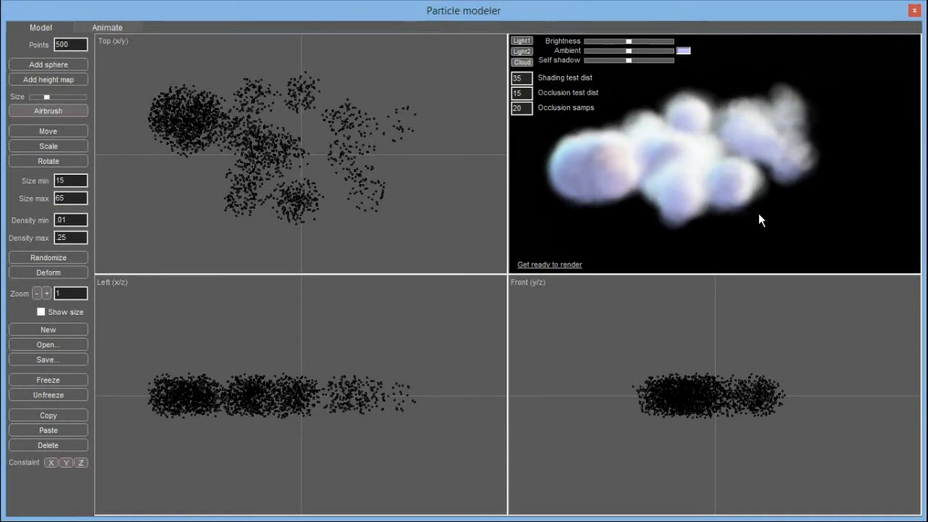
{"action": "left_click_drag", "start_coordinate": [602, 181], "coordinate": [807, 199]}
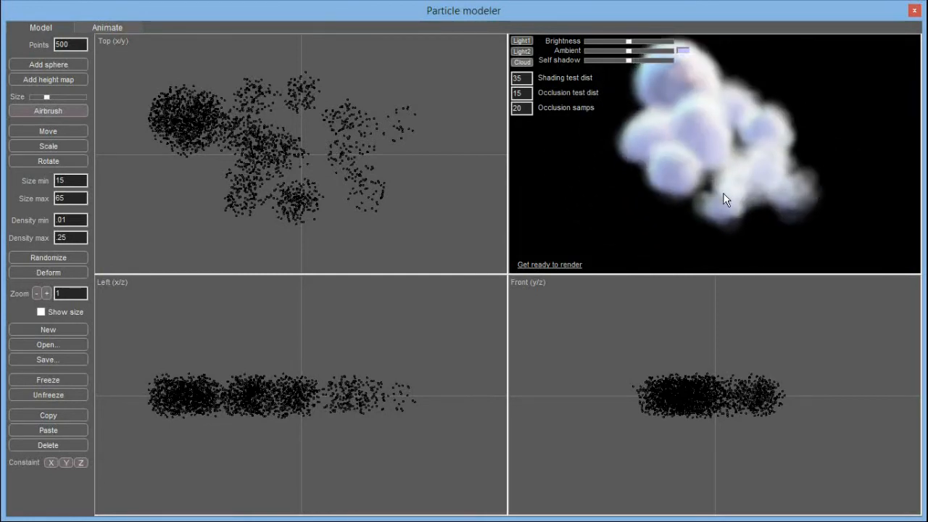
{"action": "left_click_drag", "start_coordinate": [660, 182], "coordinate": [683, 203]}
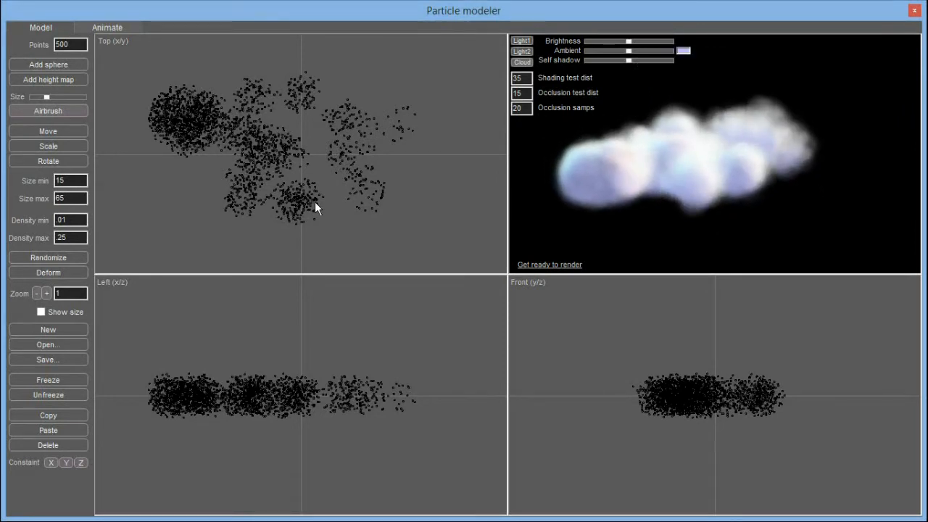
Unfreeze all the particles and delete them.
{"action": "left_click", "coordinate": [72, 197]}
{"action": "left_click", "coordinate": [55, 396]}
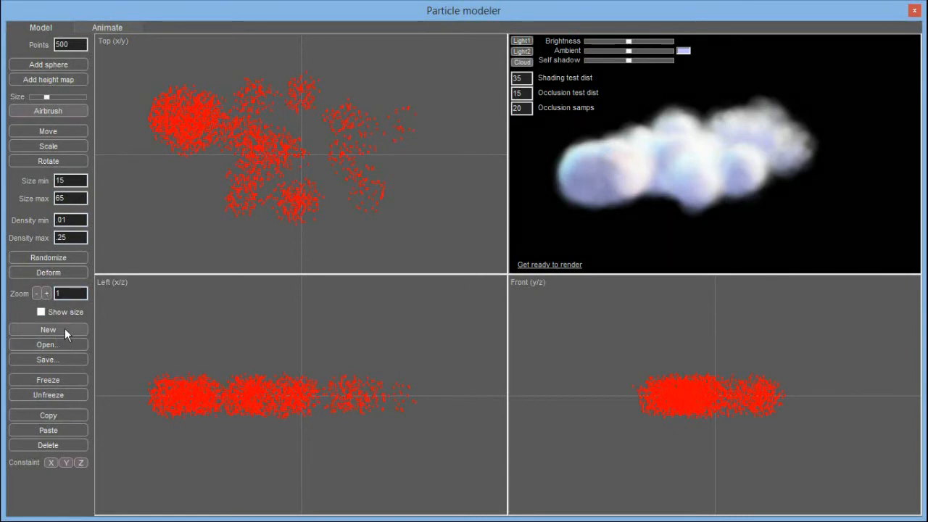
{"action": "left_click", "coordinate": [49, 443]}
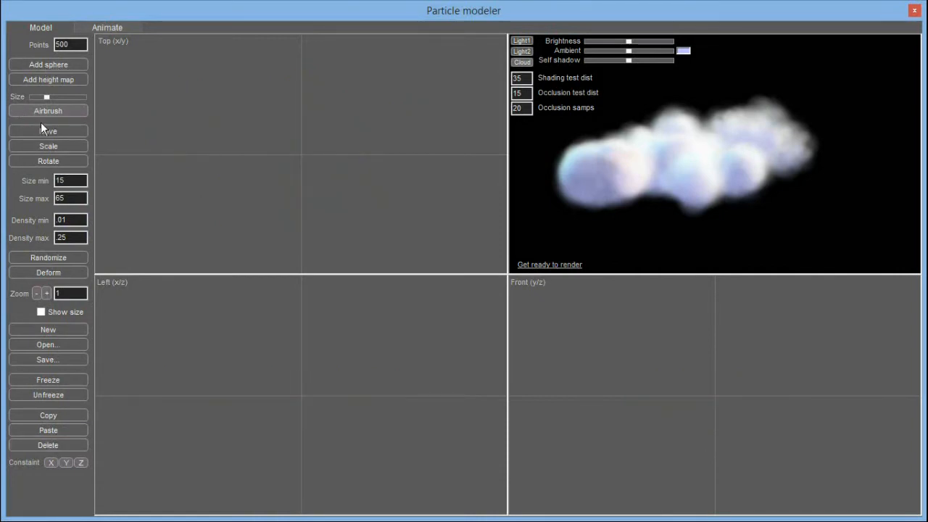
Set the particle size range to a minimum of 4 and a maximum of 20.
{"action": "double_click", "coordinate": [75, 180]}
{"action": "key", "text": "Tab"}
{"action": "type", "text": "20"}
{"action": "key", "text": "shift+Tab"}
{"action": "type", "text": "4"}
Airbrush scattered clusters of small particles across the Top view and check them in the 3D preview.
{"action": "left_click", "coordinate": [261, 158]}
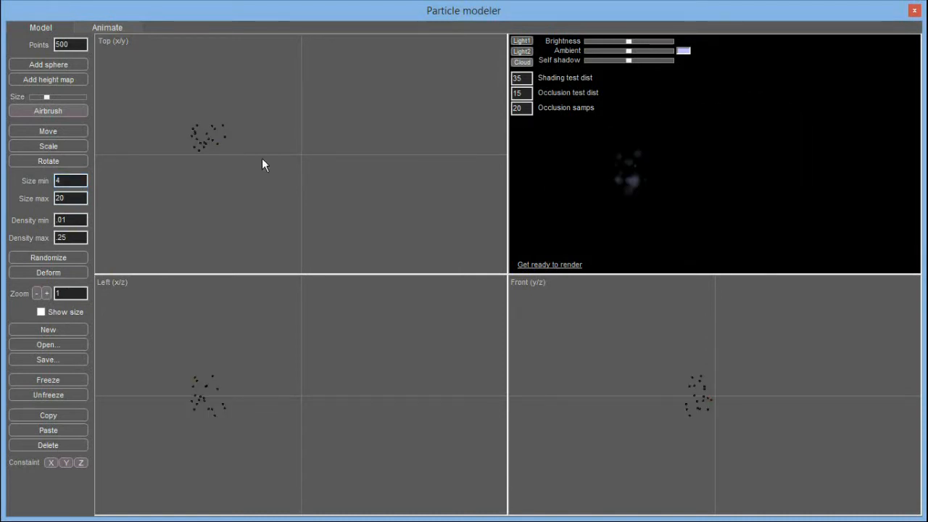
{"action": "mouse_move", "coordinate": [229, 180]}
{"action": "left_mouse_down"}
{"action": "mouse_move", "coordinate": [275, 145]}
{"action": "mouse_move", "coordinate": [282, 176]}
{"action": "left_mouse_up"}
{"action": "left_click", "coordinate": [293, 93]}
{"action": "left_click_drag", "start_coordinate": [255, 133], "coordinate": [272, 188]}
{"action": "left_click_drag", "start_coordinate": [319, 167], "coordinate": [364, 115]}
{"action": "left_click", "coordinate": [384, 105]}
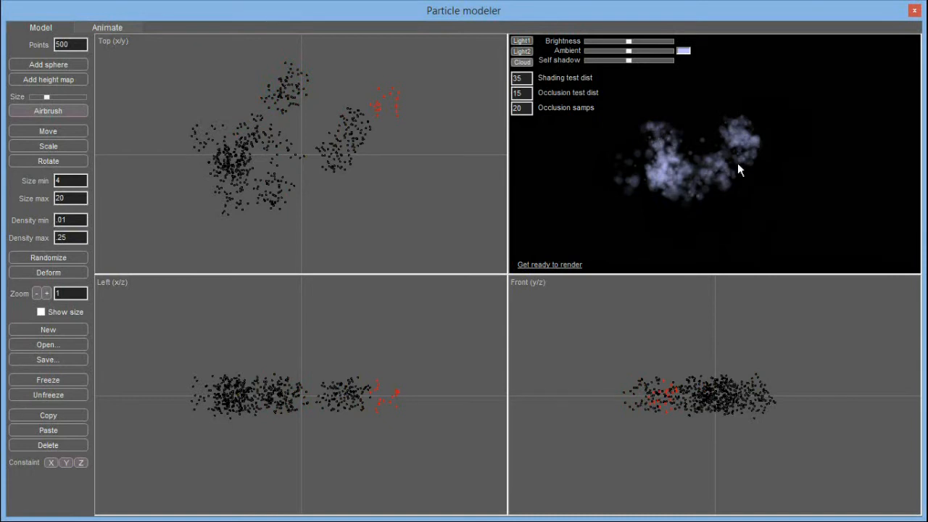
{"action": "left_click_drag", "start_coordinate": [711, 178], "coordinate": [662, 177]}
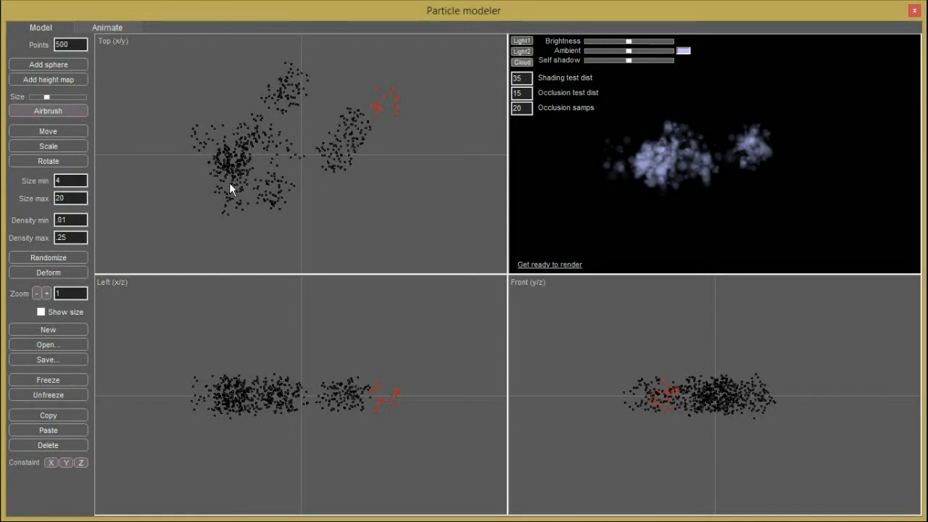
Set the particle size to minimum 10 and maximum 50, and airbrush a stroke across the existing clusters in the Top view.
{"action": "left_click_drag", "start_coordinate": [71, 198], "coordinate": [55, 200]}
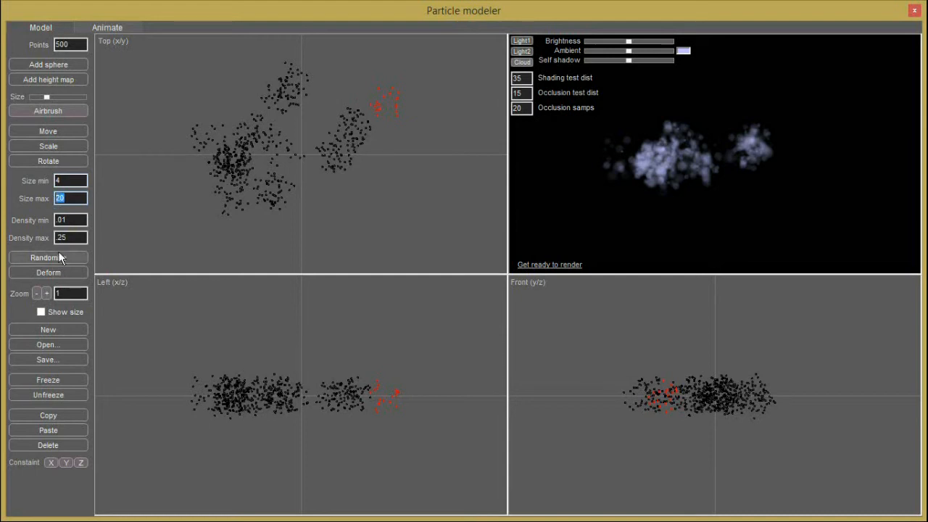
{"action": "type", "text": "50"}
{"action": "left_click", "coordinate": [71, 183]}
{"action": "type", "text": "10"}
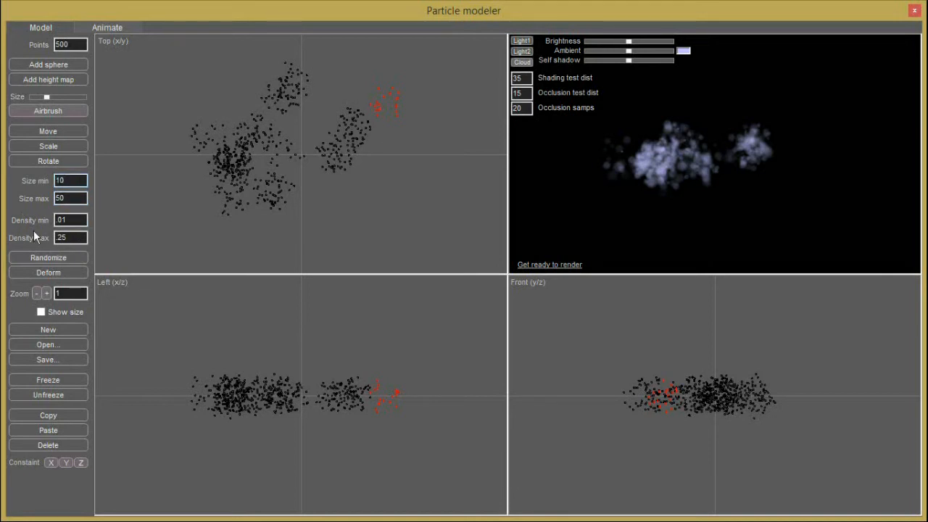
{"action": "mouse_move", "coordinate": [314, 164]}
{"action": "left_mouse_down"}
{"action": "mouse_move", "coordinate": [242, 184]}
{"action": "mouse_move", "coordinate": [198, 154]}
{"action": "left_mouse_up"}
Get the mixed-size particle cloud ready to render and examine its shading from different angles.
{"action": "left_click_drag", "start_coordinate": [701, 178], "coordinate": [687, 198]}
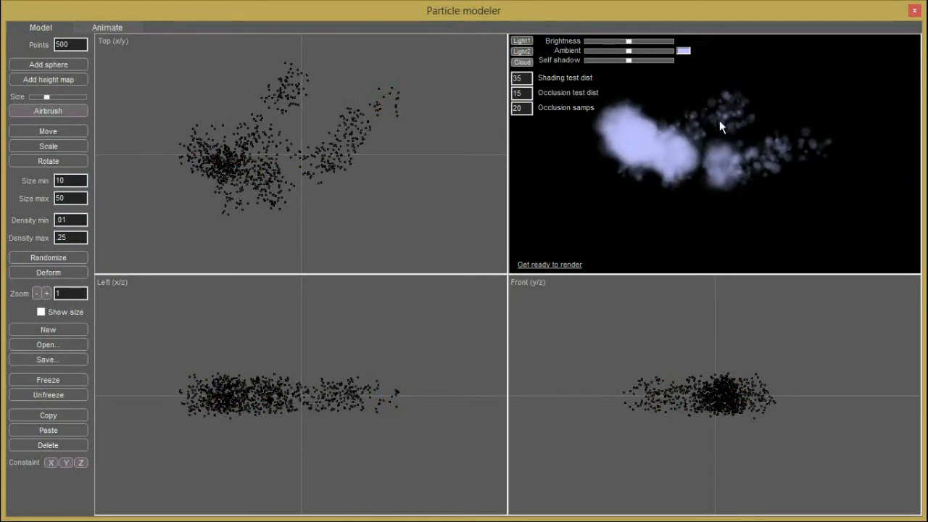
{"action": "left_click_drag", "start_coordinate": [612, 156], "coordinate": [716, 135]}
{"action": "left_click_drag", "start_coordinate": [712, 166], "coordinate": [702, 150]}
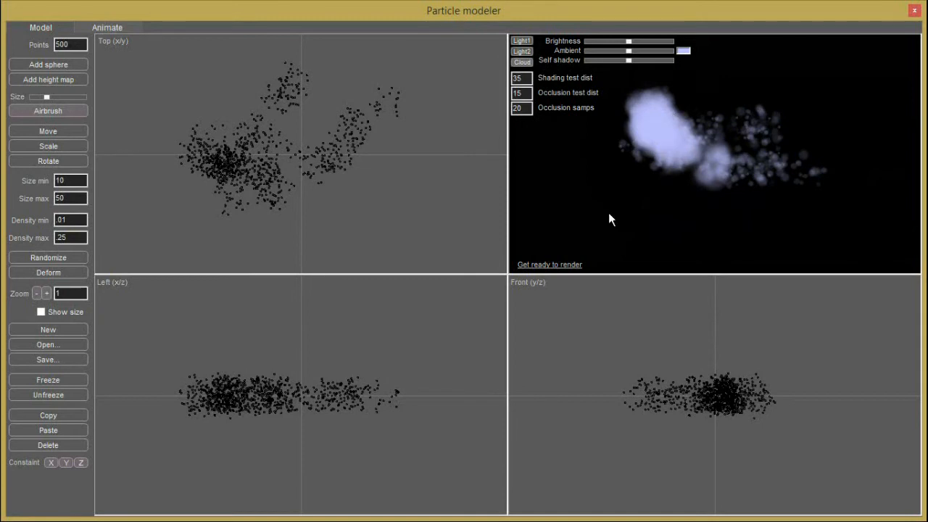
{"action": "mouse_move", "coordinate": [665, 179]}
{"action": "left_mouse_down"}
{"action": "mouse_move", "coordinate": [673, 147]}
{"action": "mouse_move", "coordinate": [728, 179]}
{"action": "mouse_move", "coordinate": [795, 164]}
{"action": "mouse_move", "coordinate": [797, 171]}
{"action": "mouse_move", "coordinate": [700, 201]}
{"action": "mouse_move", "coordinate": [706, 145]}
{"action": "mouse_move", "coordinate": [735, 187]}
{"action": "mouse_move", "coordinate": [726, 188]}
{"action": "left_mouse_up"}
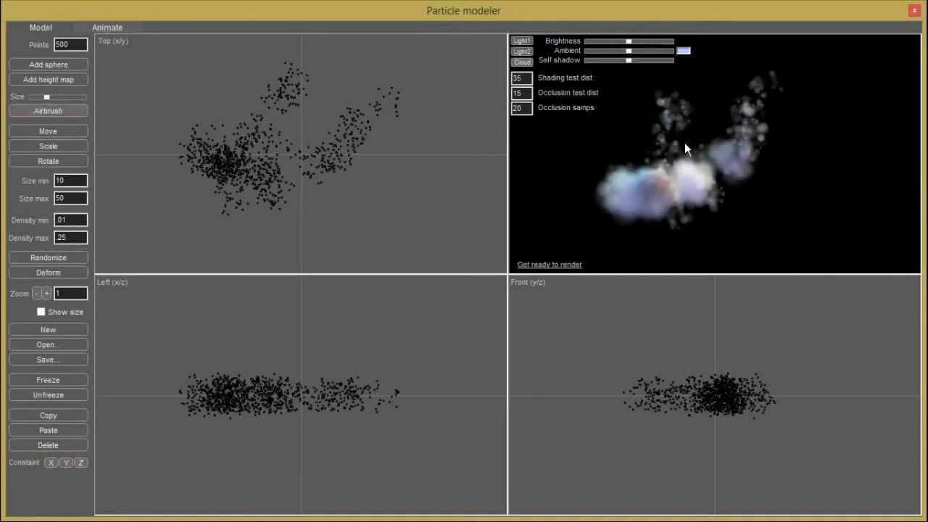
Set the particle size range to a minimum of 40 and a maximum of 100.
{"action": "left_click", "coordinate": [74, 198]}
{"action": "type", "text": "100"}
{"action": "key", "text": "Tab"}
{"action": "type", "text": "40"}
Set the particle density range to a minimum of .004 and a maximum of .1.
{"action": "left_click_drag", "start_coordinate": [72, 238], "coordinate": [53, 239]}
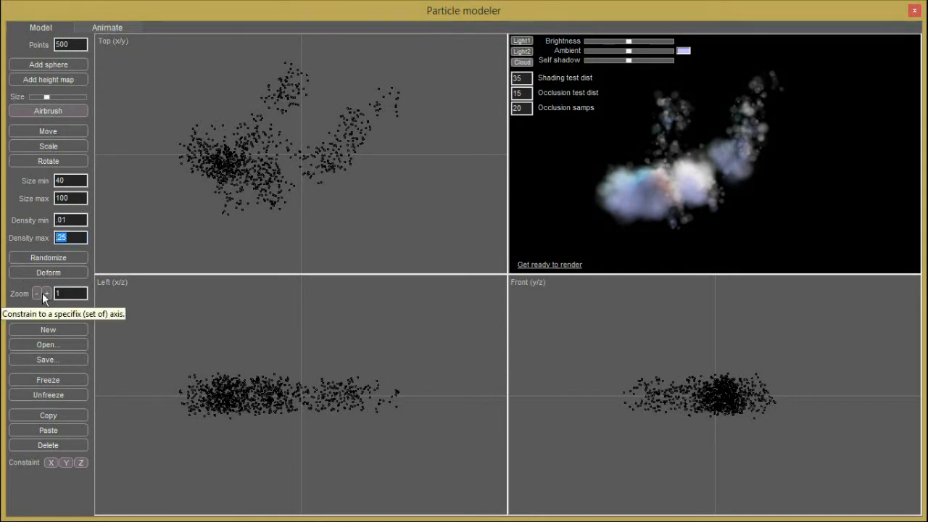
{"action": "type", "text": ".1"}
{"action": "left_click", "coordinate": [69, 219]}
{"action": "key", "text": "BackSpace"}
{"action": "key", "text": "BackSpace"}
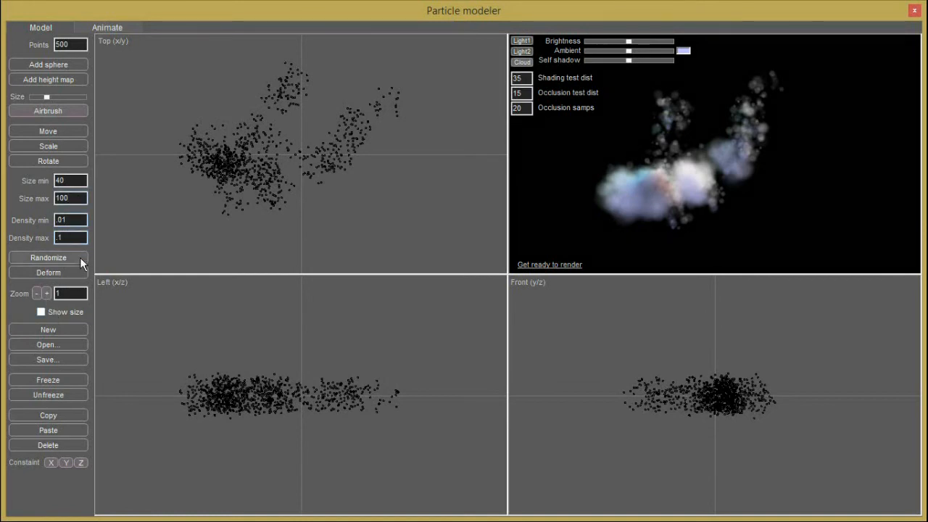
{"action": "type", "text": "001"}
{"action": "left_click_drag", "start_coordinate": [68, 219], "coordinate": [76, 219]}
{"action": "type", "text": "4"}
{"action": "key", "text": "Tab"}
Airbrush large, low-density particles around the cloud in the Top and Left views, raising the brush size to its maximum.
{"action": "left_click", "coordinate": [214, 124]}
{"action": "left_click", "coordinate": [189, 175]}
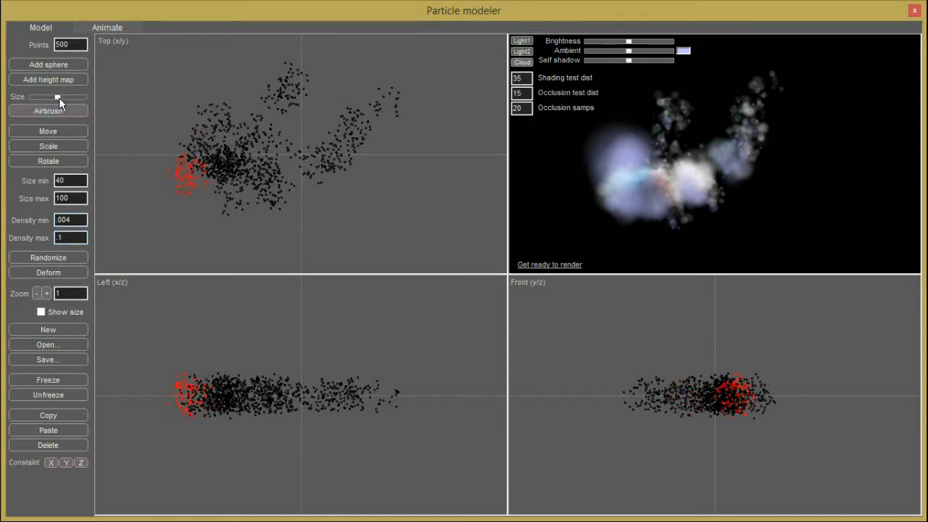
{"action": "left_click", "coordinate": [228, 185]}
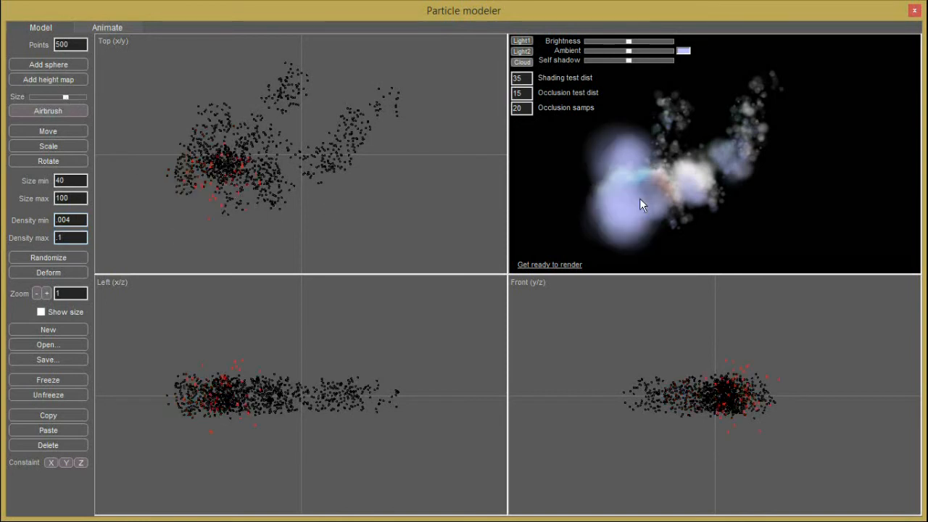
{"action": "mouse_move", "coordinate": [648, 184]}
{"action": "left_mouse_down"}
{"action": "mouse_move", "coordinate": [628, 181]}
{"action": "mouse_move", "coordinate": [719, 198]}
{"action": "left_mouse_up"}
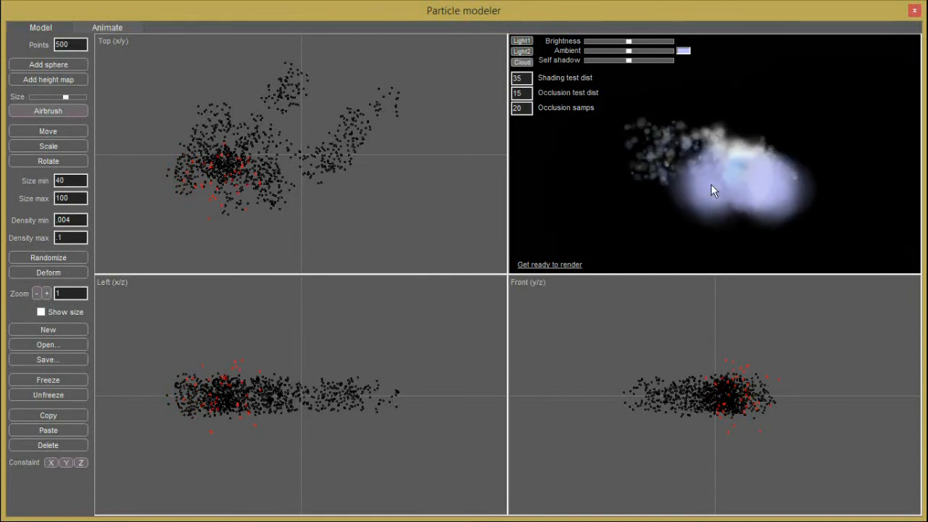
{"action": "left_click", "coordinate": [170, 211]}
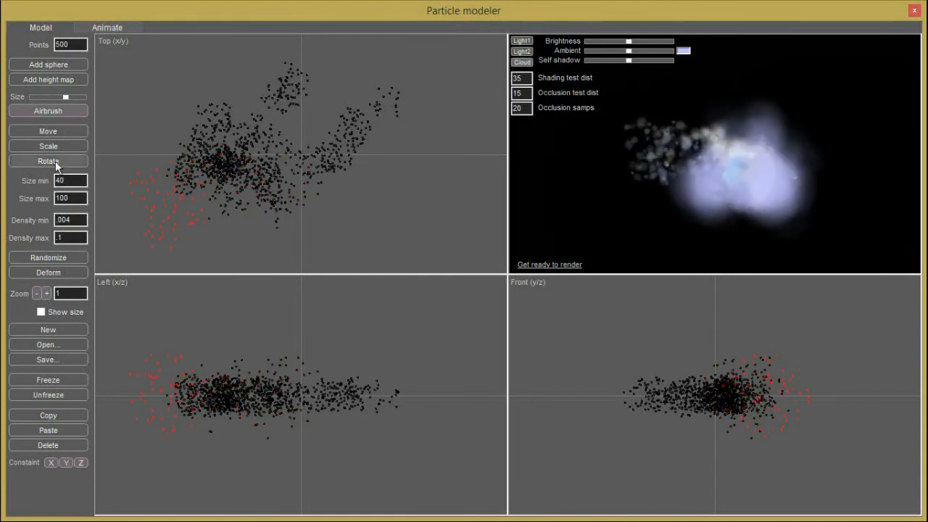
{"action": "left_click", "coordinate": [170, 126]}
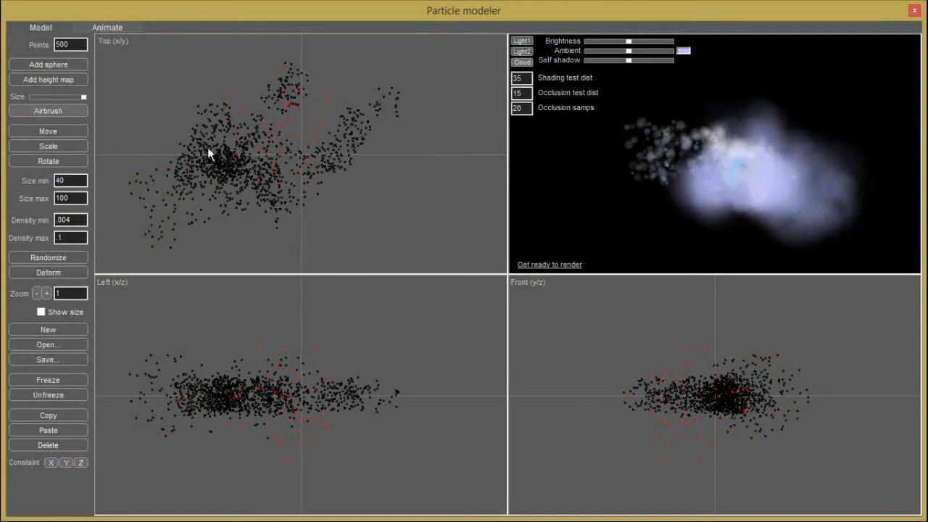
{"action": "left_click", "coordinate": [242, 355]}
{"action": "left_click", "coordinate": [242, 430]}
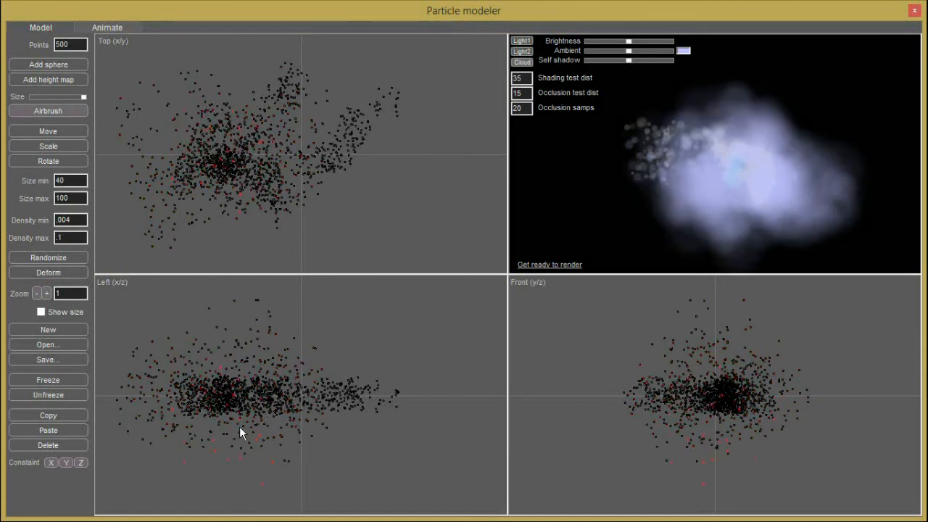
Get the enlarged cloud ready to render and examine its soft outer particles from several angles.
{"action": "mouse_move", "coordinate": [777, 208]}
{"action": "left_mouse_down"}
{"action": "mouse_move", "coordinate": [708, 211]}
{"action": "mouse_move", "coordinate": [734, 104]}
{"action": "left_mouse_up"}
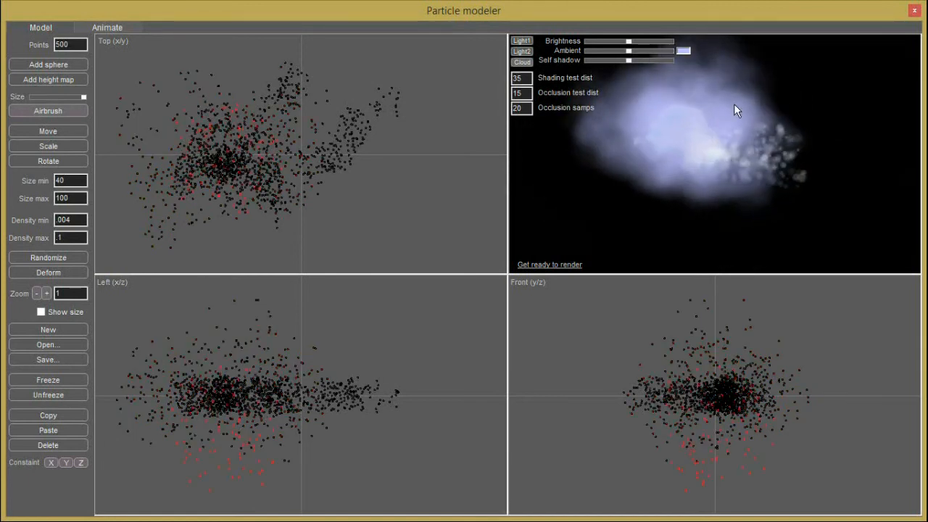
{"action": "left_click_drag", "start_coordinate": [619, 97], "coordinate": [719, 159]}
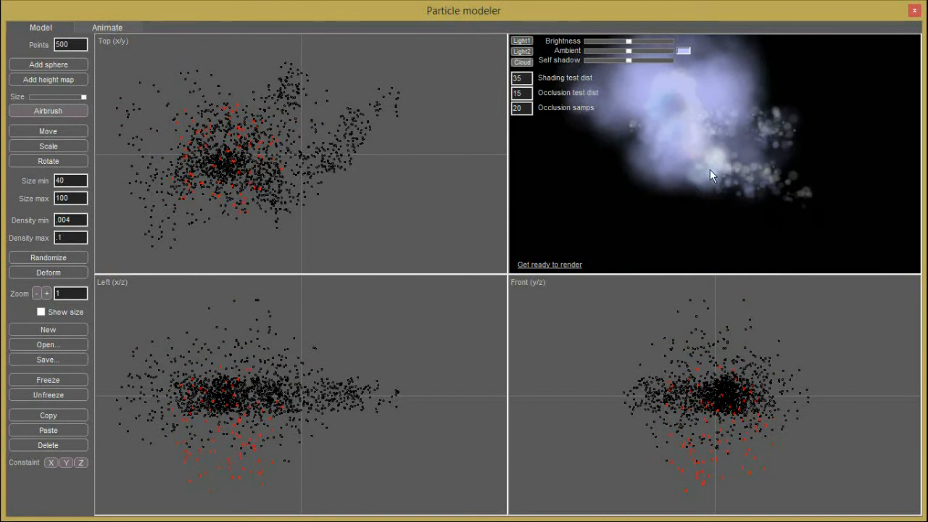
{"action": "left_click_drag", "start_coordinate": [789, 180], "coordinate": [697, 139]}
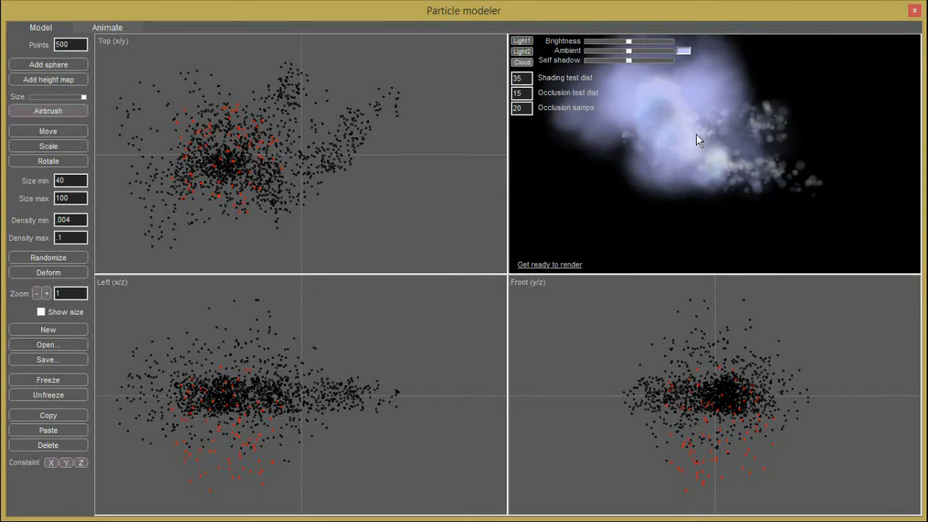
{"action": "left_click_drag", "start_coordinate": [771, 169], "coordinate": [751, 187]}
{"action": "left_click", "coordinate": [552, 264]}
{"action": "mouse_move", "coordinate": [718, 177]}
{"action": "left_mouse_down"}
{"action": "mouse_move", "coordinate": [654, 191]}
{"action": "mouse_move", "coordinate": [788, 124]}
{"action": "mouse_move", "coordinate": [685, 204]}
{"action": "mouse_move", "coordinate": [660, 206]}
{"action": "left_mouse_up"}
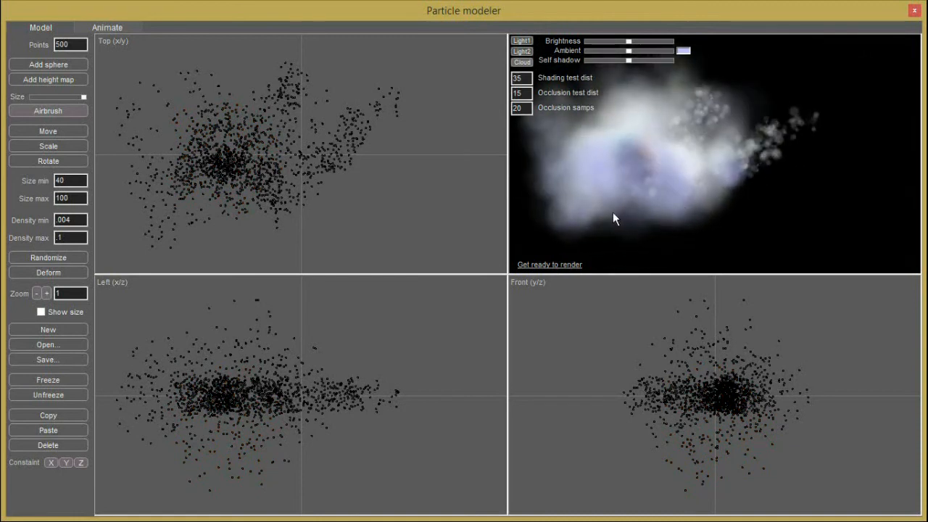
{"action": "left_click_drag", "start_coordinate": [759, 196], "coordinate": [610, 165]}
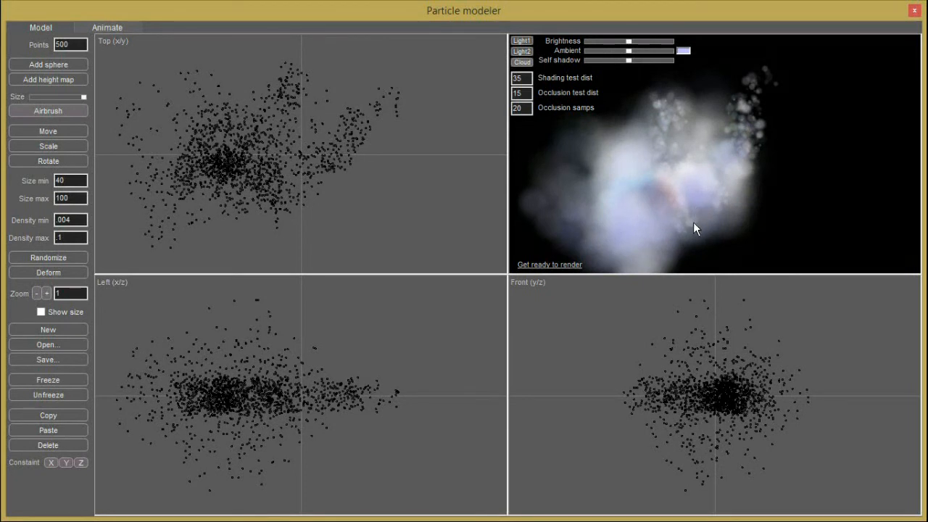
{"action": "left_click_drag", "start_coordinate": [753, 230], "coordinate": [689, 225]}
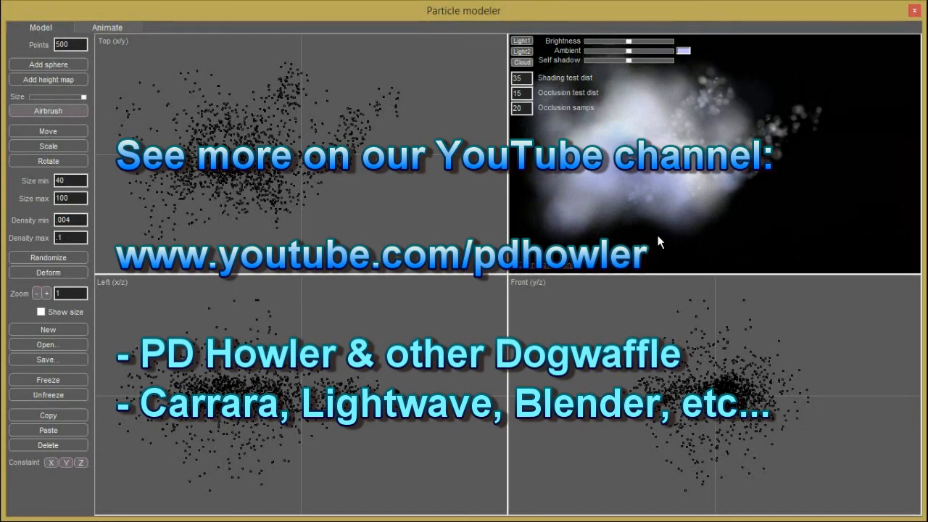
{"action": "left_click_drag", "start_coordinate": [707, 226], "coordinate": [690, 216]}
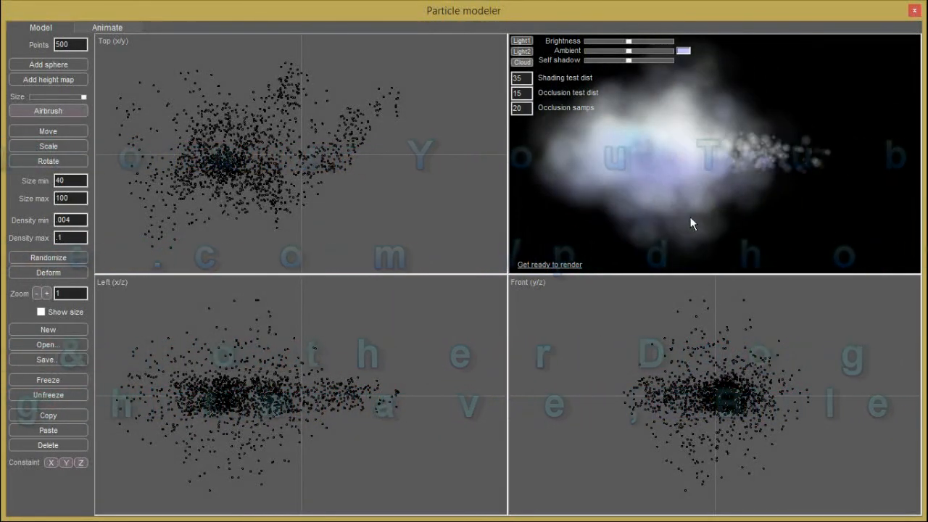